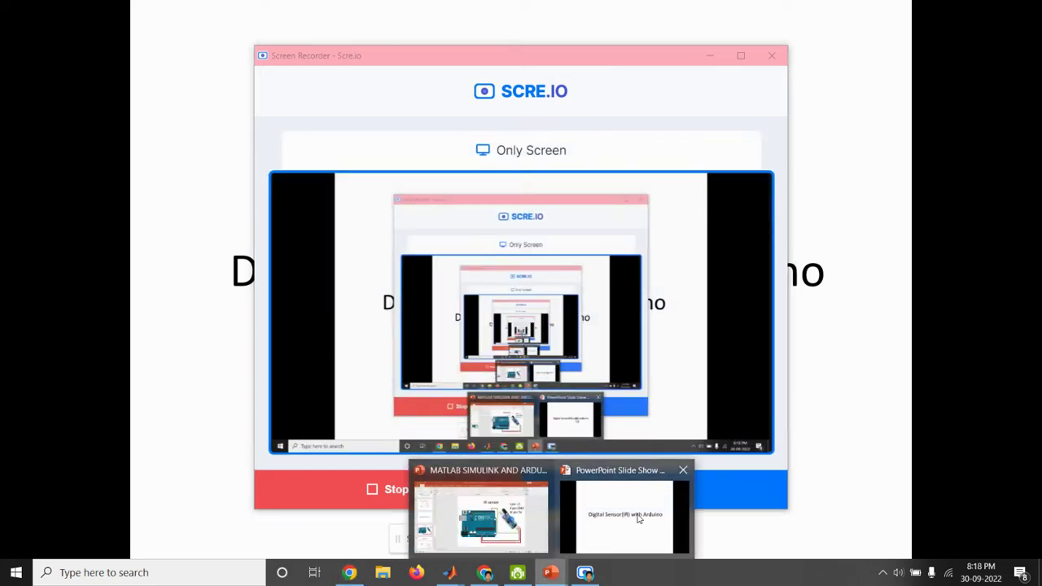
Step: Return the slide show to full screen and reach the IR sensor wiring slide (pin 2, GND, 5V)
left_click(639, 519)
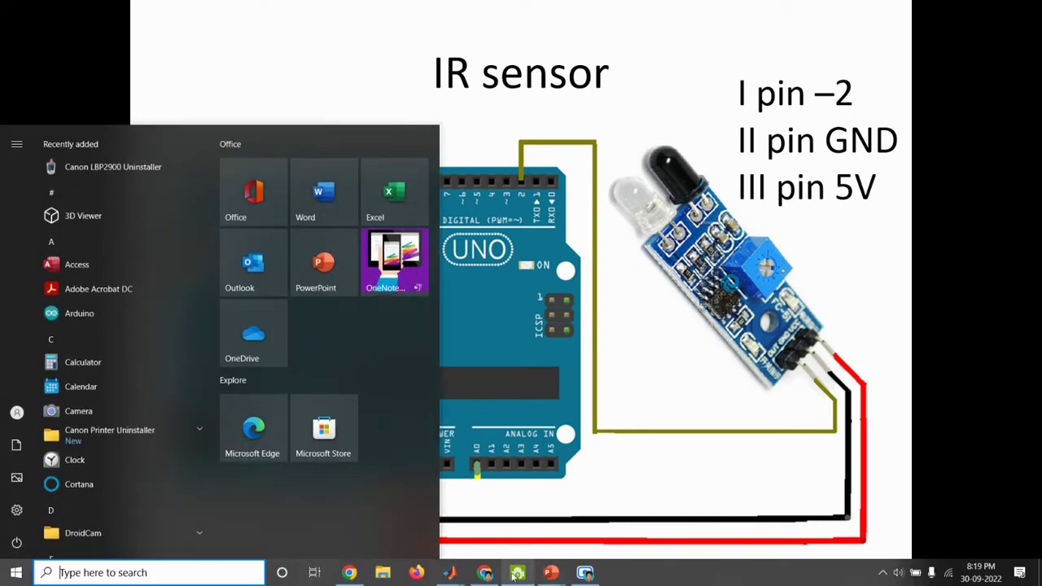
Step: Launch DroidCam Client to show the live camera feed of the Arduino circuit
left_click(518, 574)
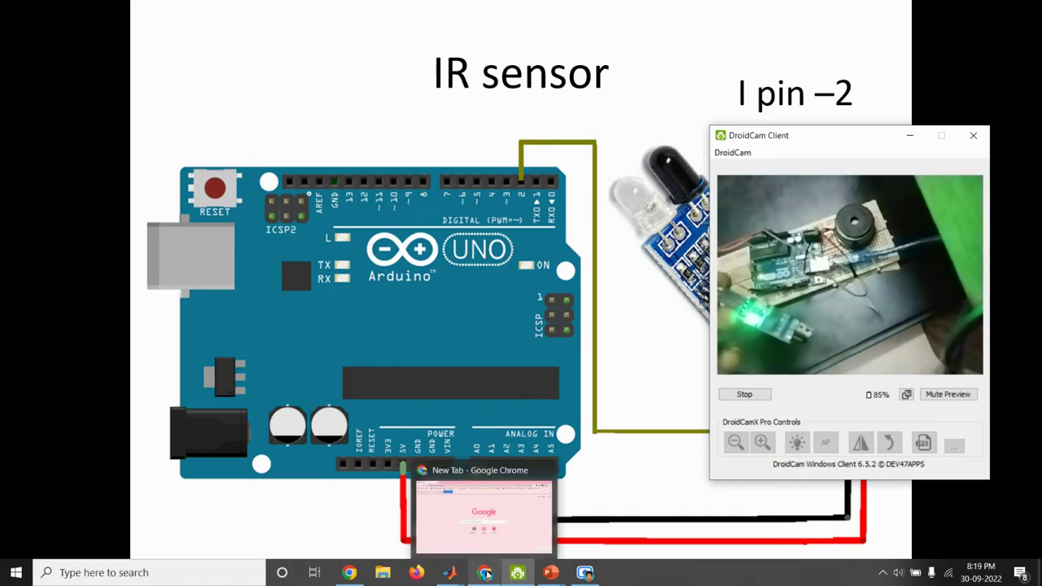
mouse_move(460, 578)
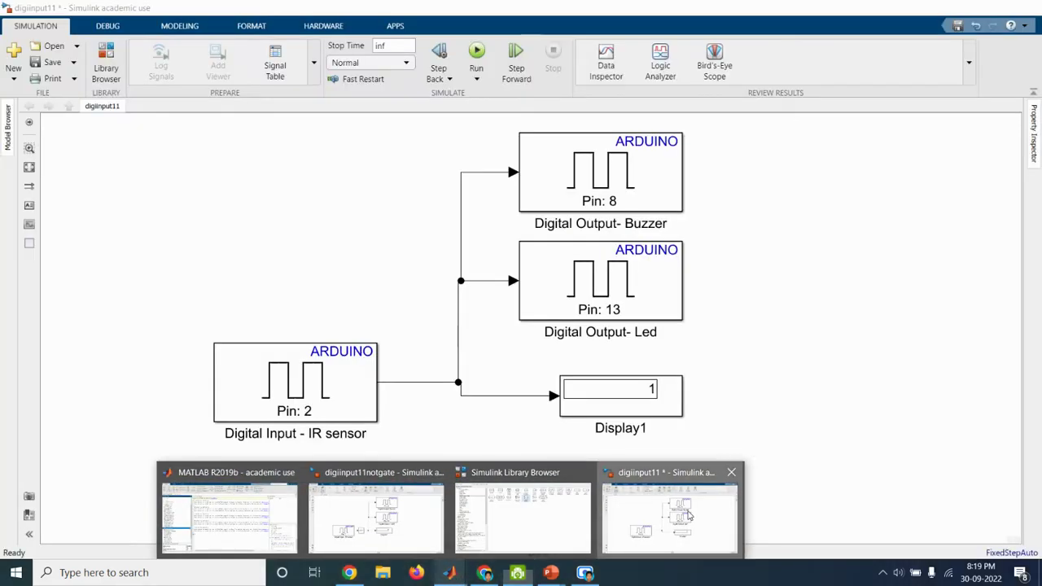
Step: Switch to the digiinput11 model and confirm the IR sensor Digital Input block reads pin 2
left_click(680, 513)
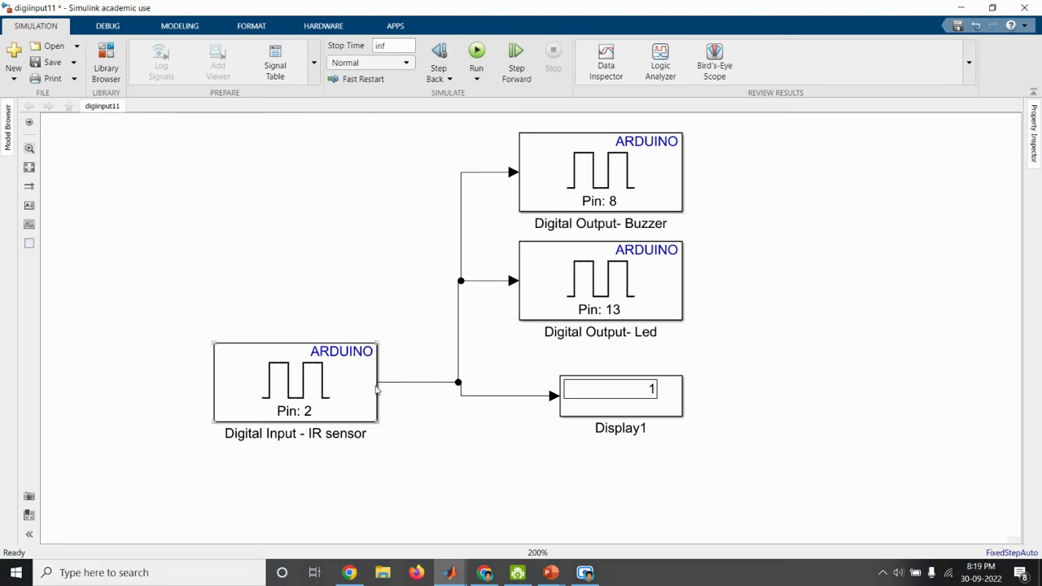
double_click(253, 397)
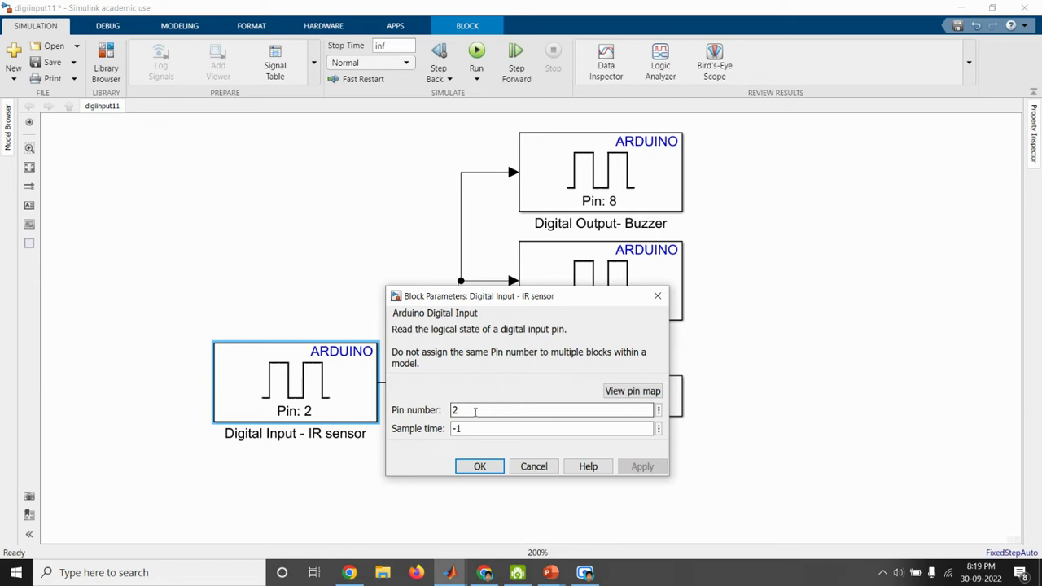
left_click(480, 468)
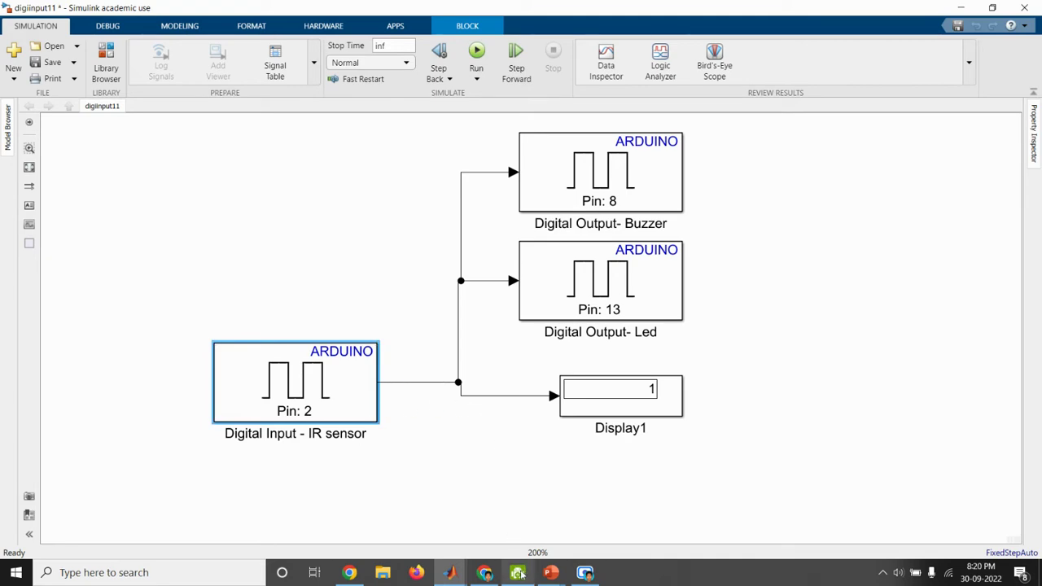
Step: Check the live DroidCam board view, then return to digiinput11 with the MODELING tools shown
mouse_move(521, 574)
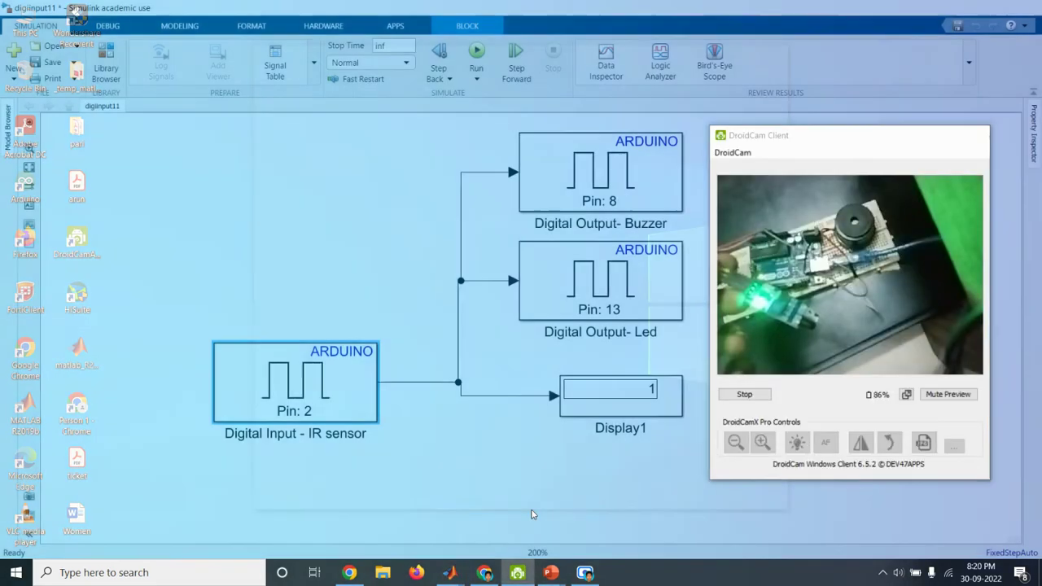
left_click(533, 515)
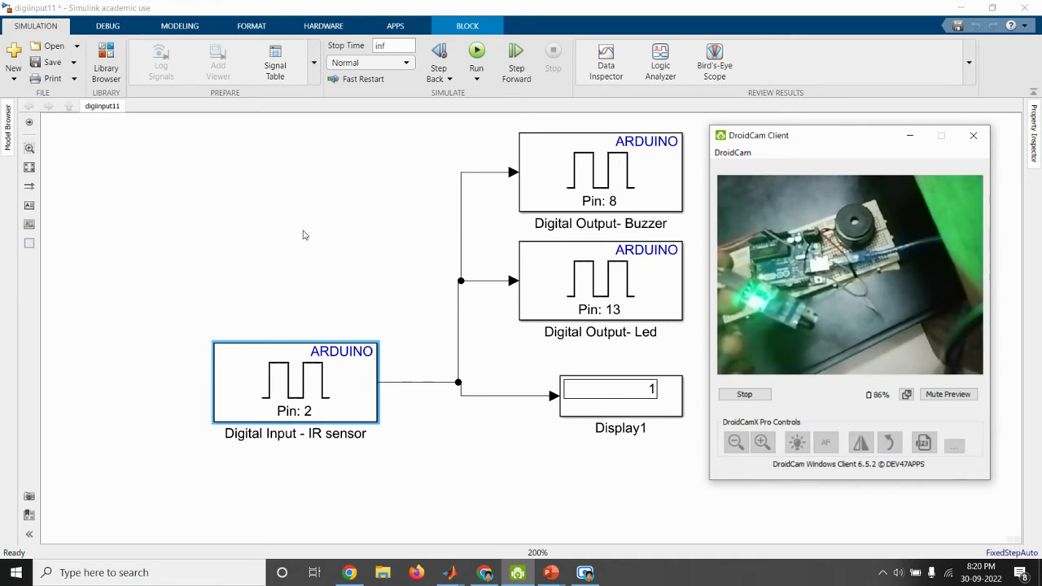
left_click(278, 233)
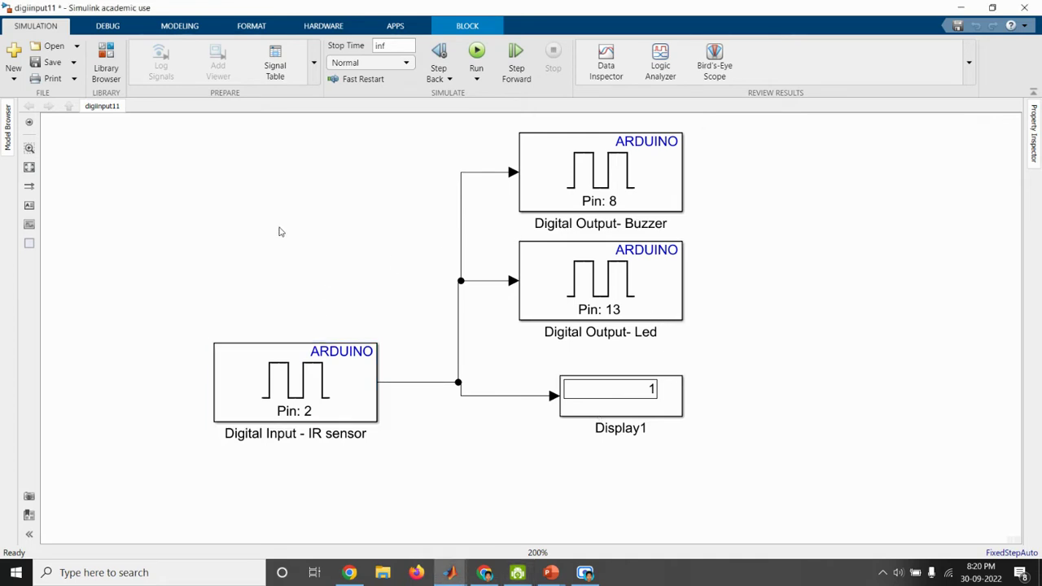
left_click(180, 27)
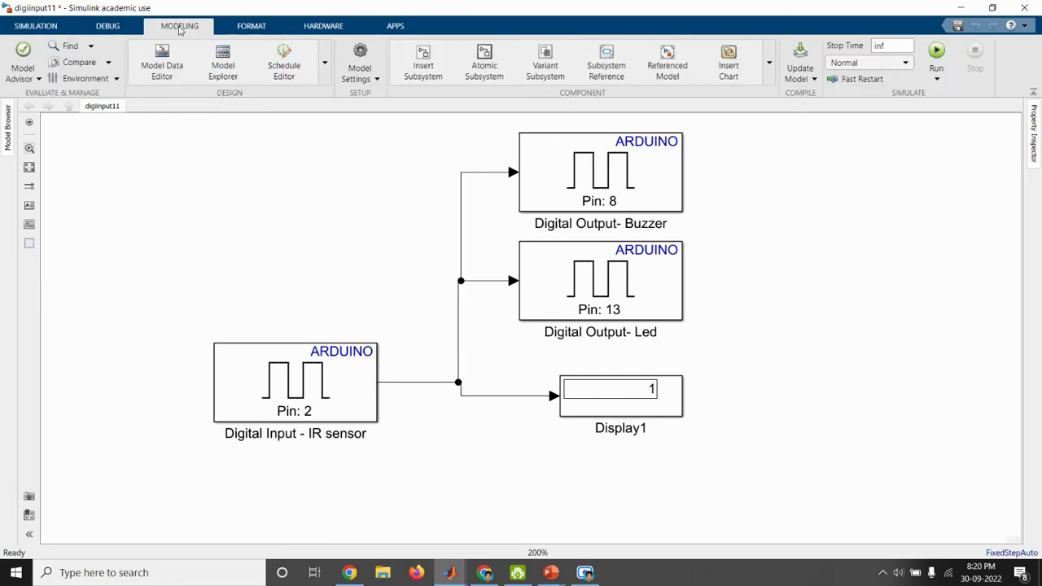
Step: Confirm Arduino Uno as the Hardware board in the digiinput11 Model Settings
left_click(361, 51)
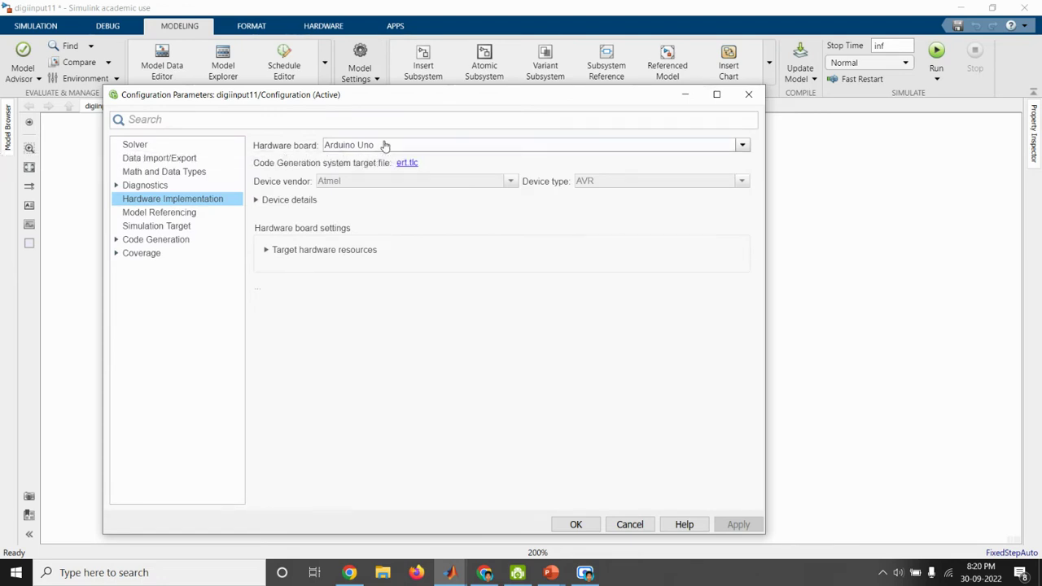
left_click(386, 146)
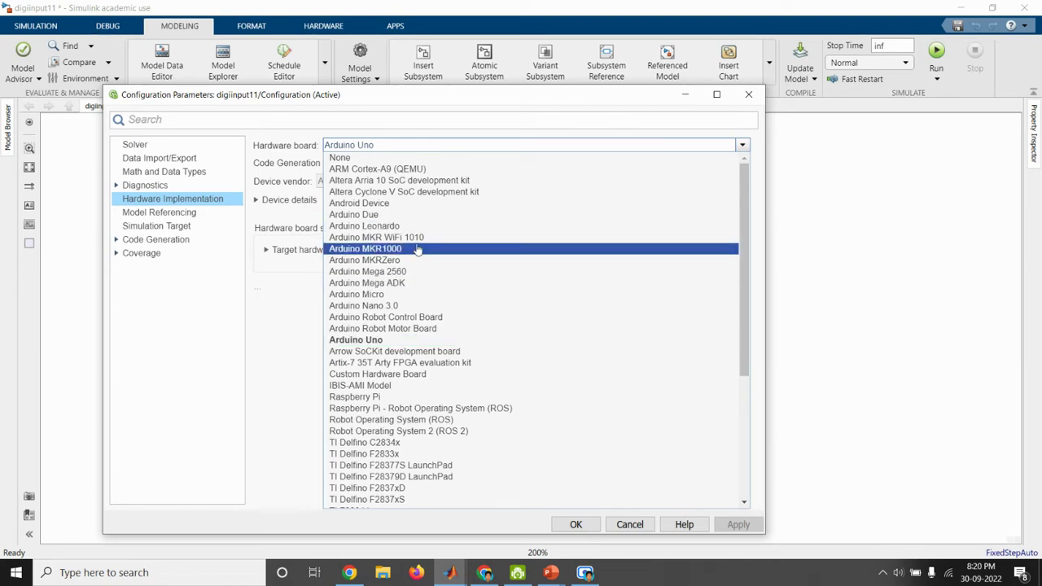
left_click(576, 525)
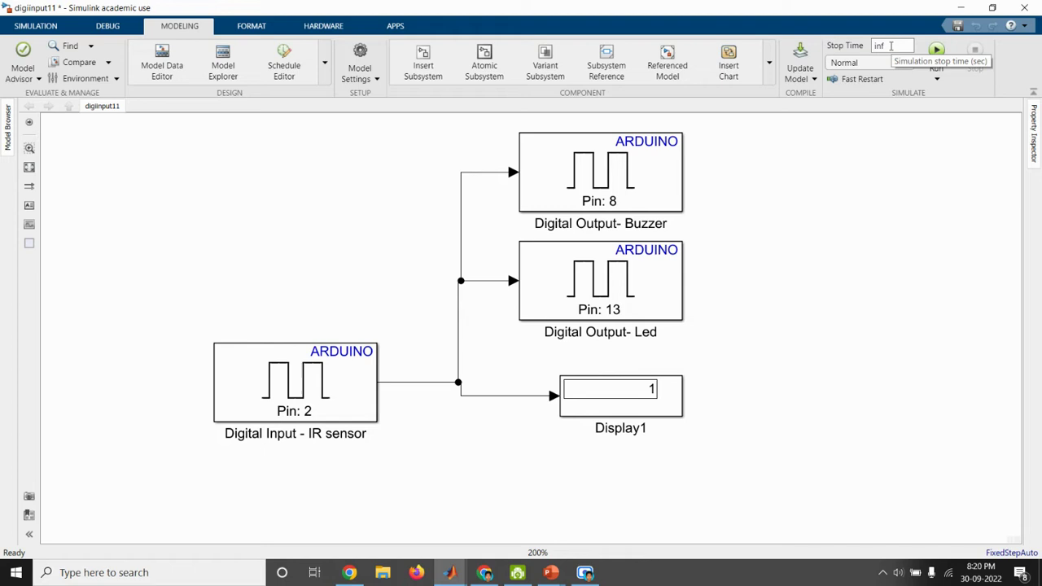
Step: Start Monitor & Tune from the HARDWARE tab and open the Diagnostic Viewer build log
left_click(317, 28)
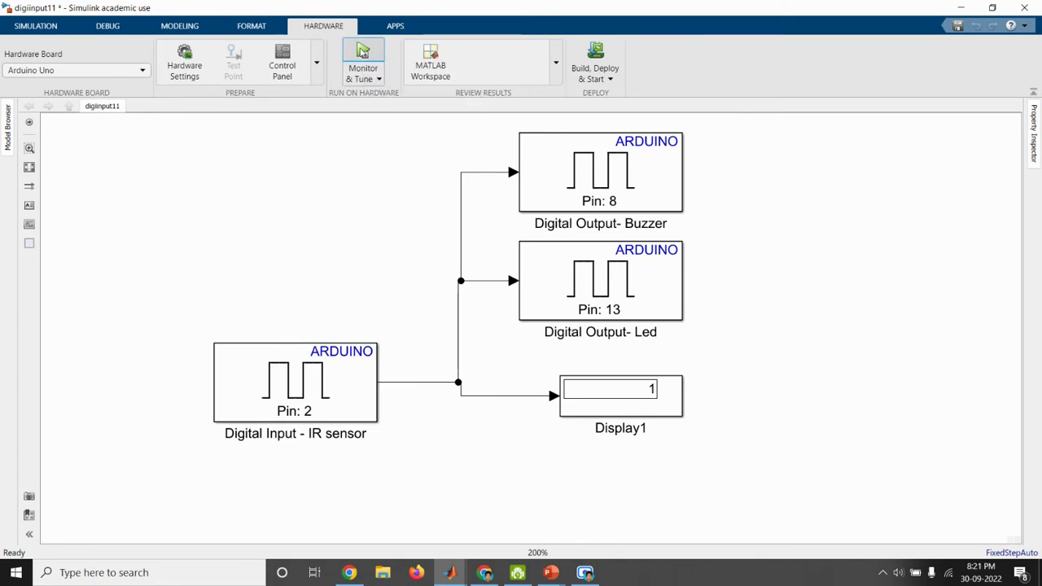
left_click(363, 53)
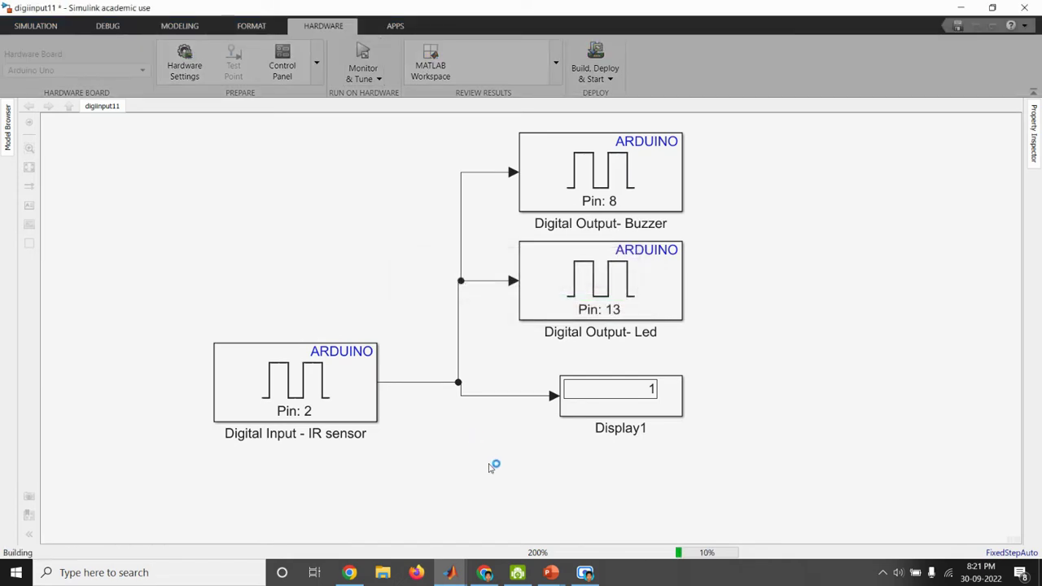
left_click(538, 554)
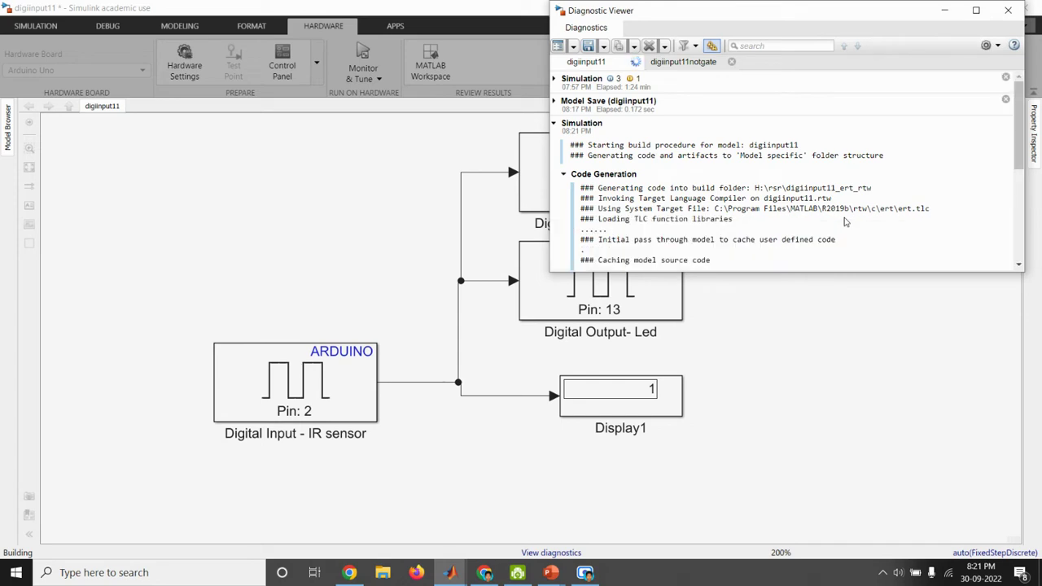
Step: Let the build finish, close the code generation report, and minimize the Diagnostic Viewer
left_click(517, 574)
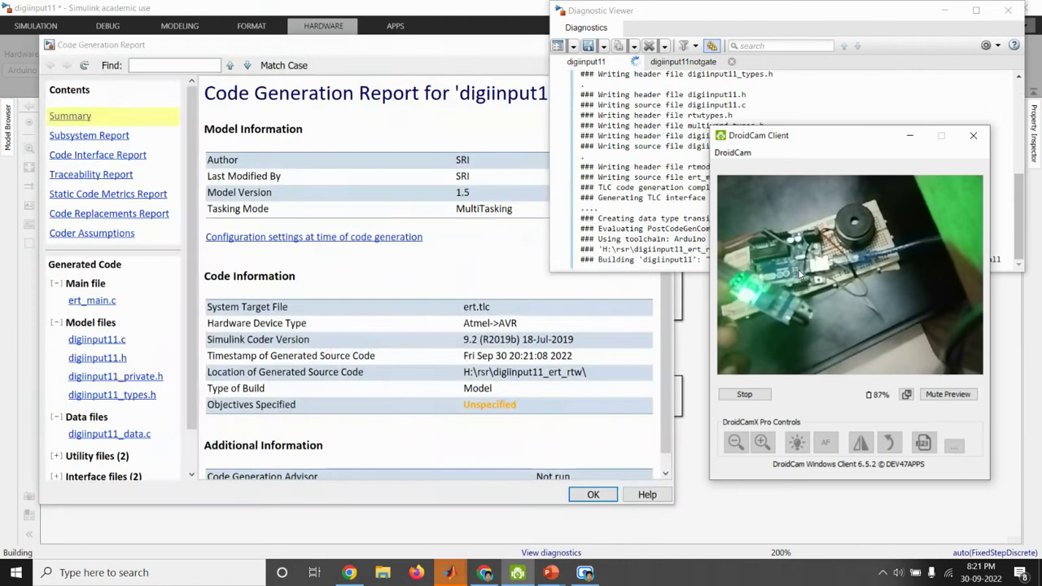
left_click(593, 494)
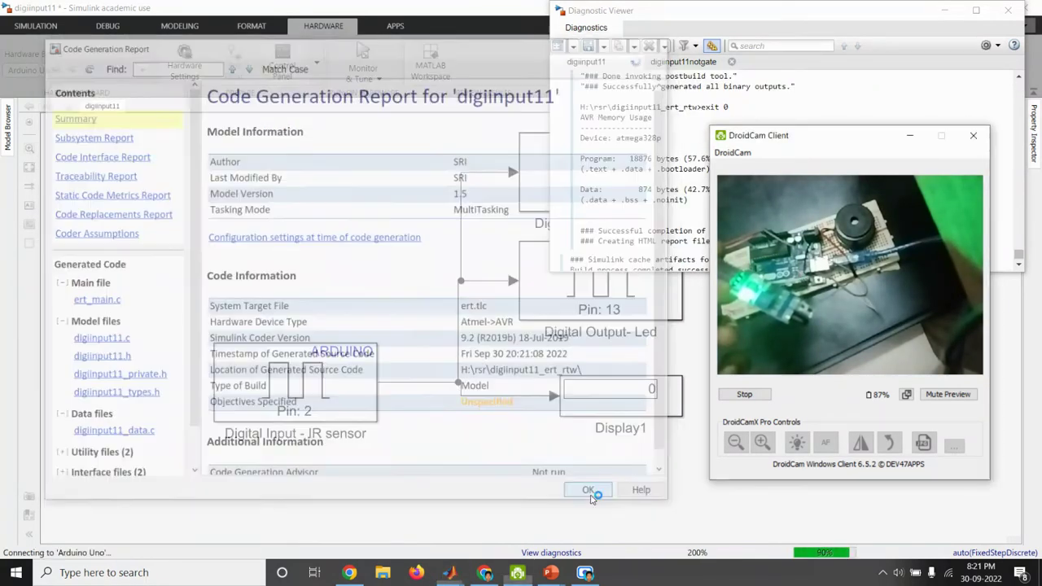
left_click(949, 11)
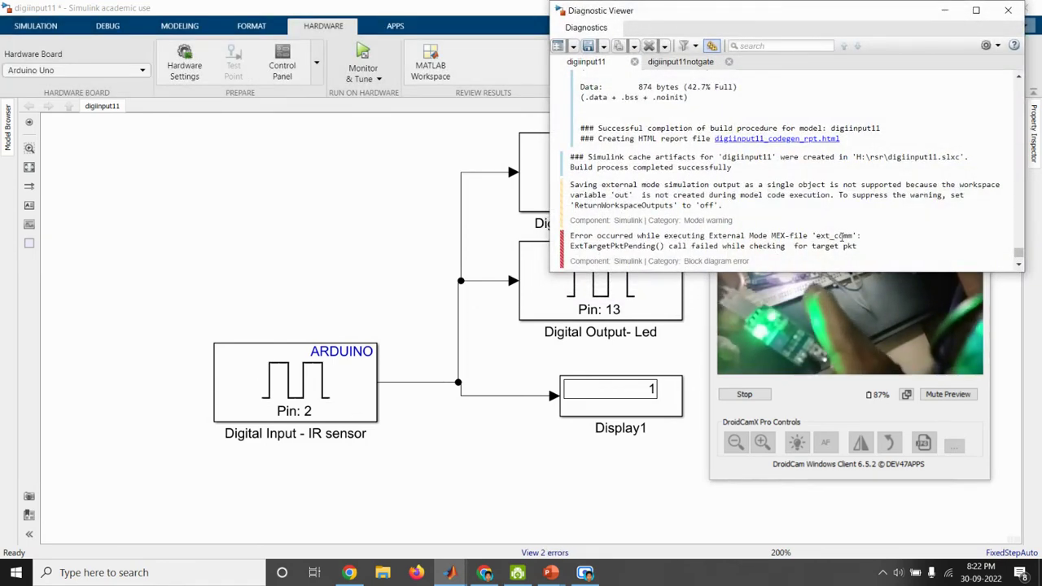
Step: Close the Diagnostic Viewer and switch to the digiinput11notgate model's HARDWARE tab
left_click(1009, 9)
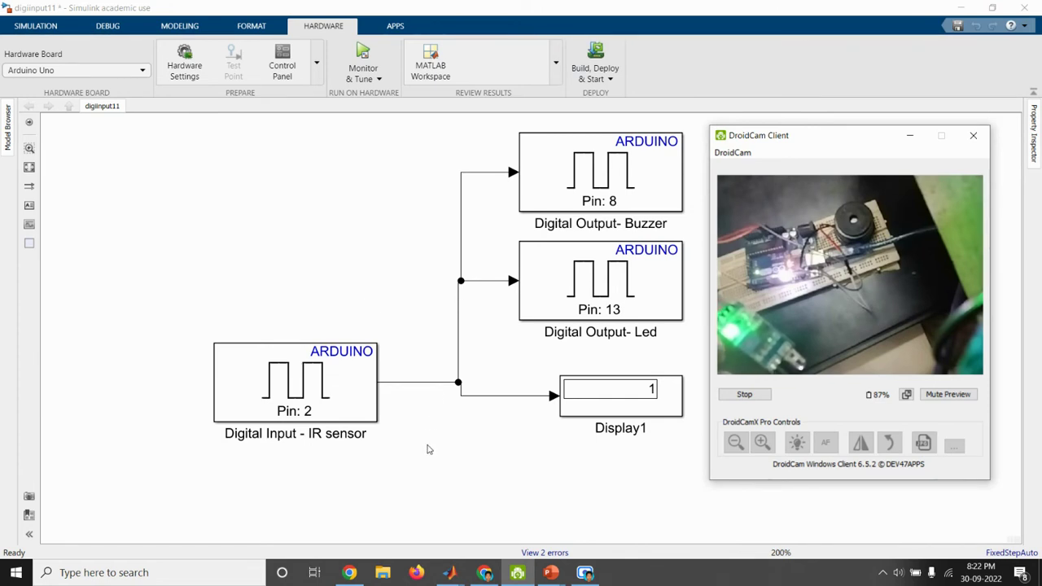
mouse_move(446, 575)
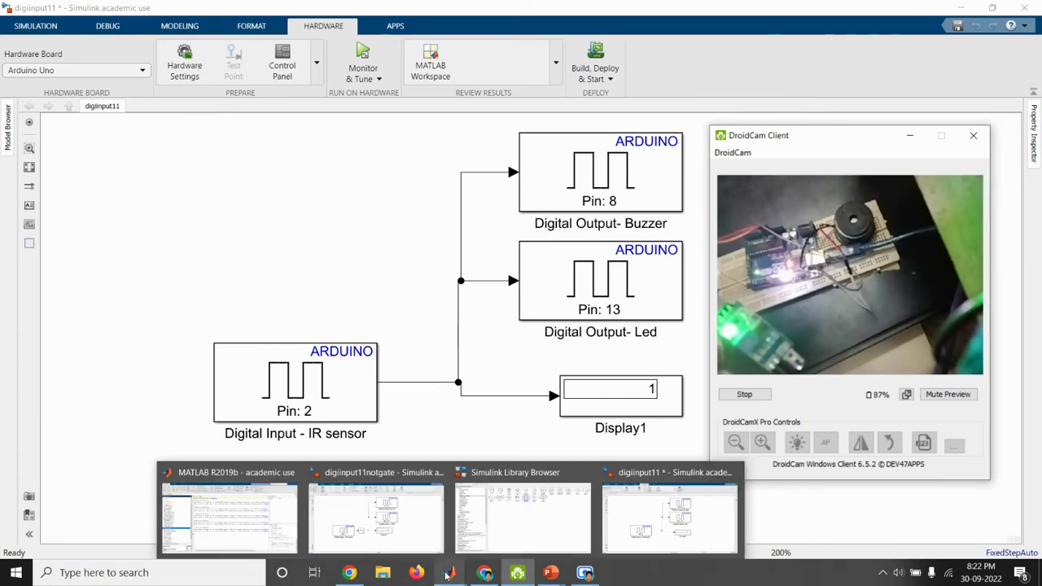
left_click(398, 528)
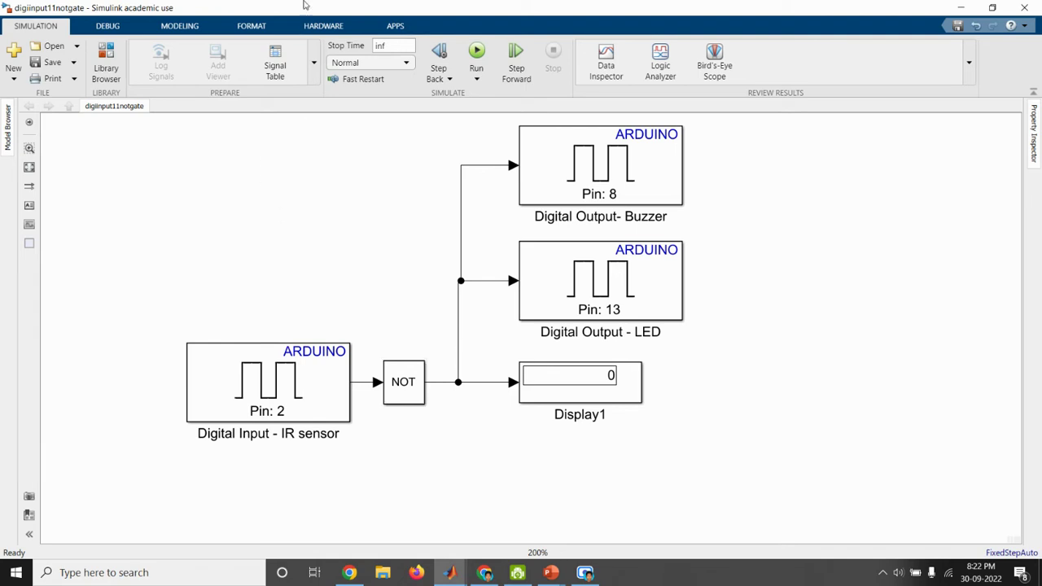
left_click(324, 28)
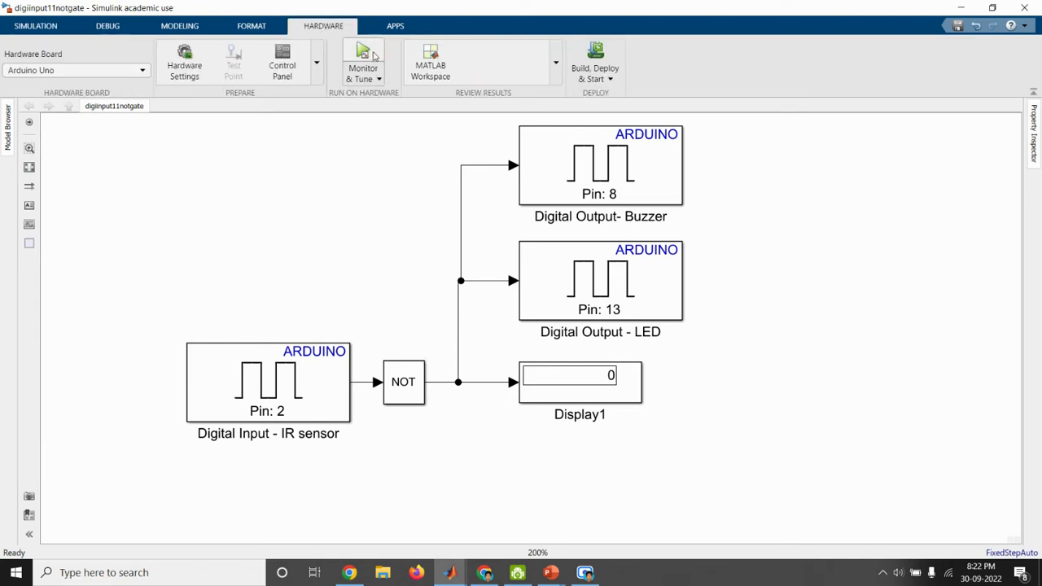
Step: Run Monitor & Tune on digiinput11notgate and bring up its Diagnostic Viewer build log
left_click(363, 54)
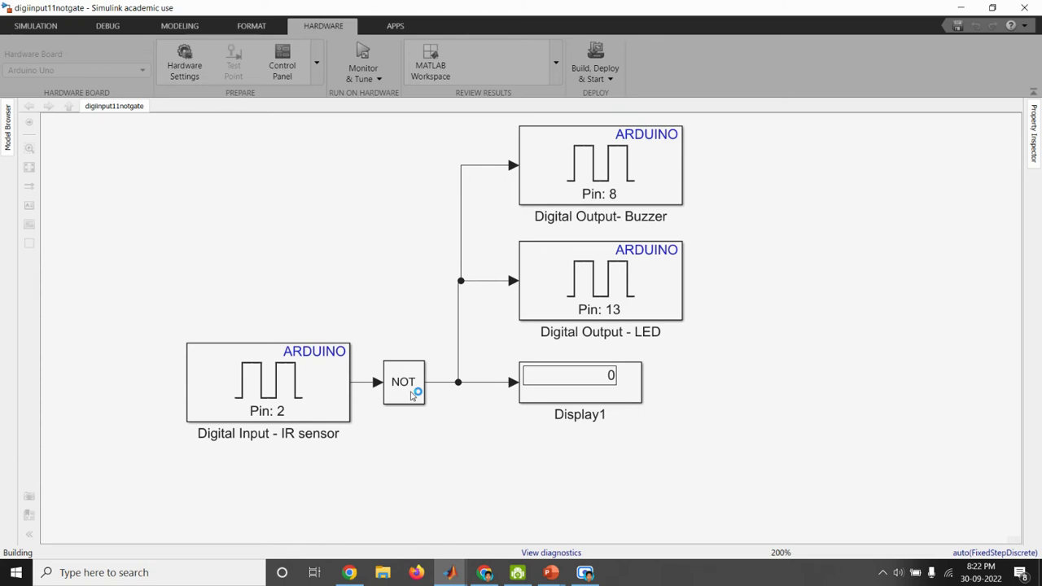
left_click(566, 554)
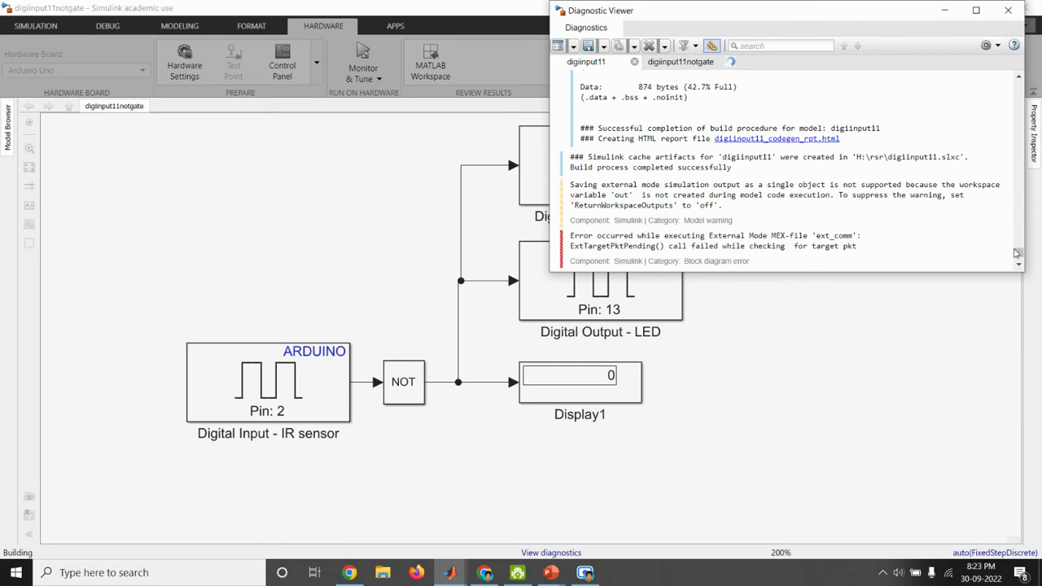
left_click(944, 10)
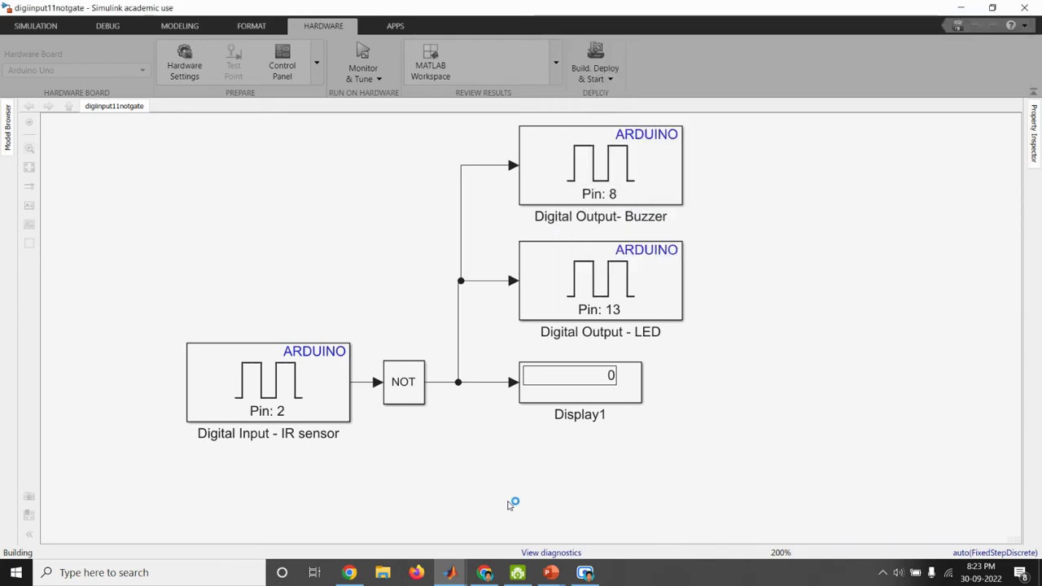
left_click(537, 554)
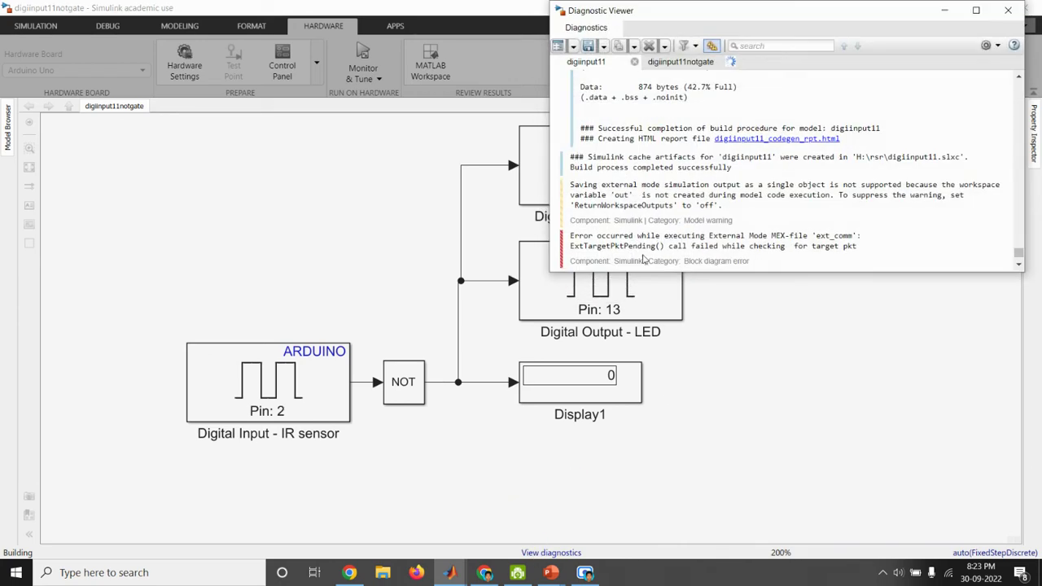
Step: Show the digiinput11notgate log scrolled to the gmake step, checking the camera view in between
left_click(680, 62)
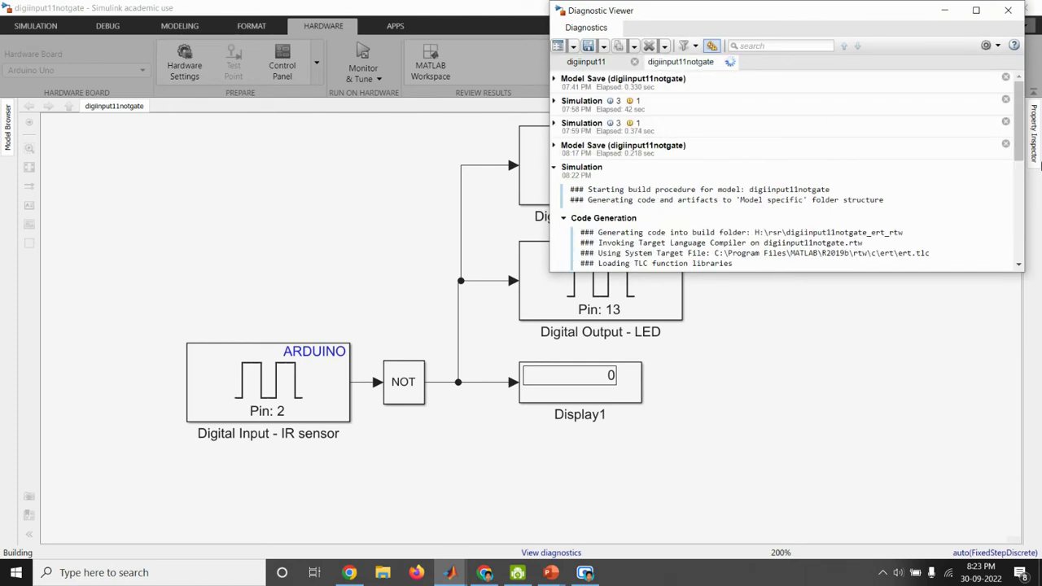
left_click_drag(1018, 145, 1021, 282)
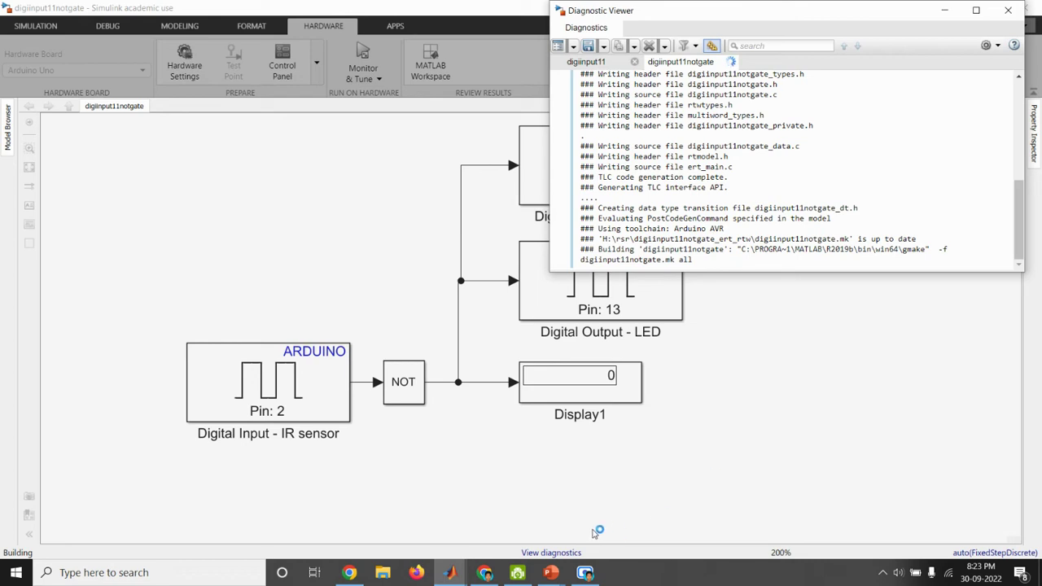
mouse_move(520, 575)
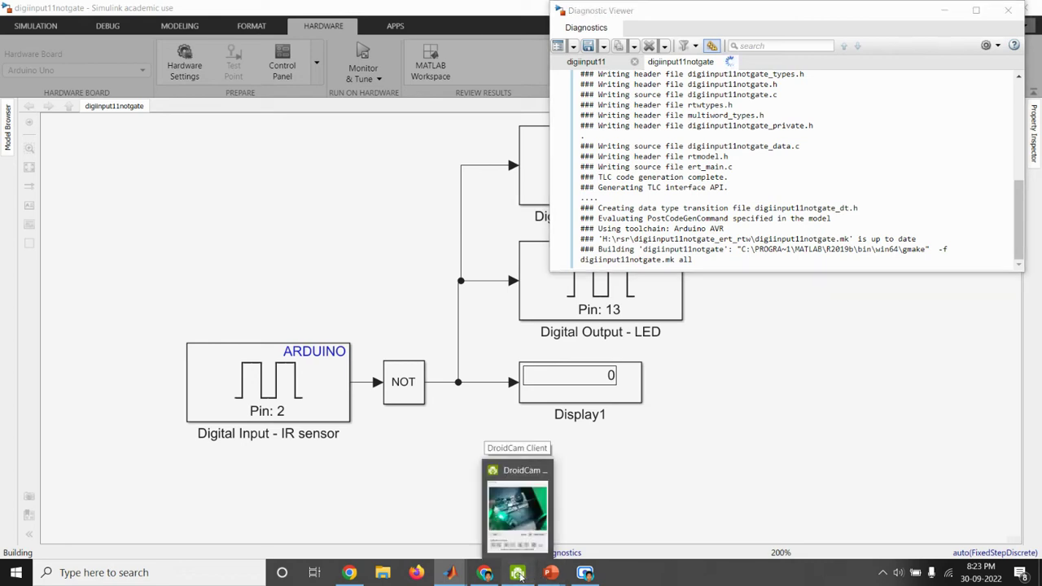
left_click(522, 501)
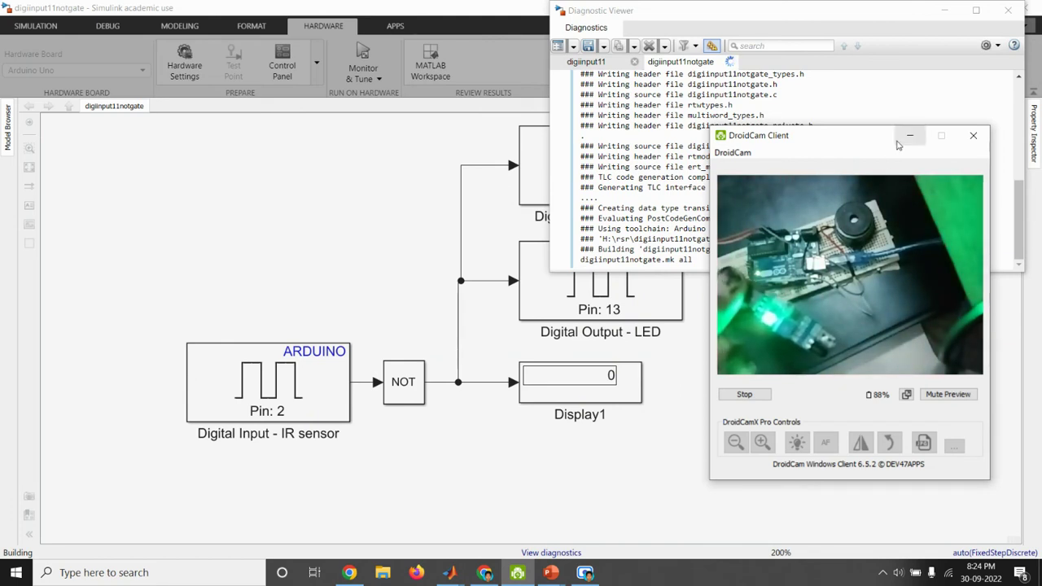
left_click(815, 93)
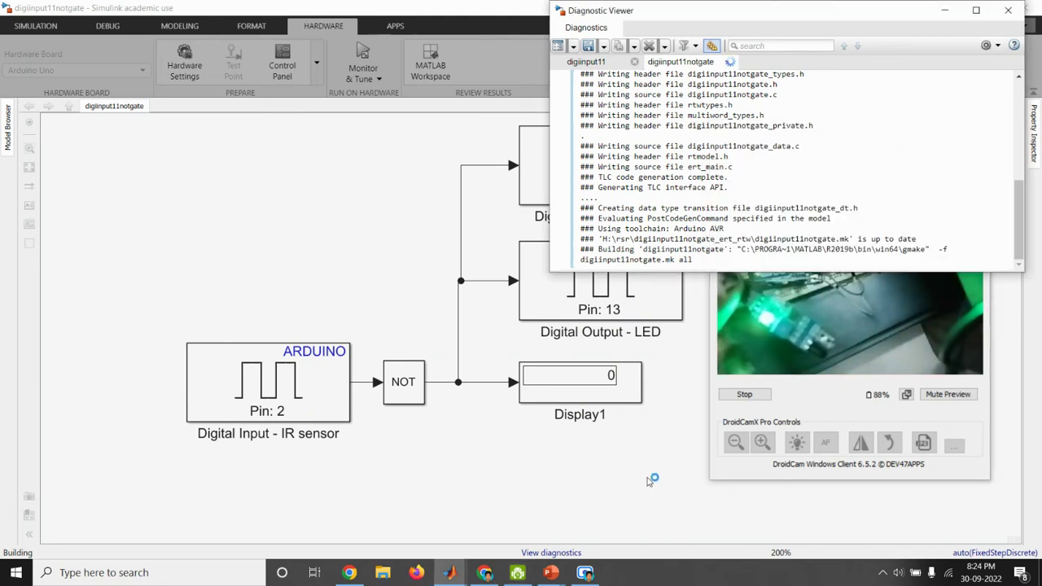
Step: Run digiinput11notgate on the Arduino Uno with Monitor & Tune and bring up the DroidCam board view
left_click(586, 574)
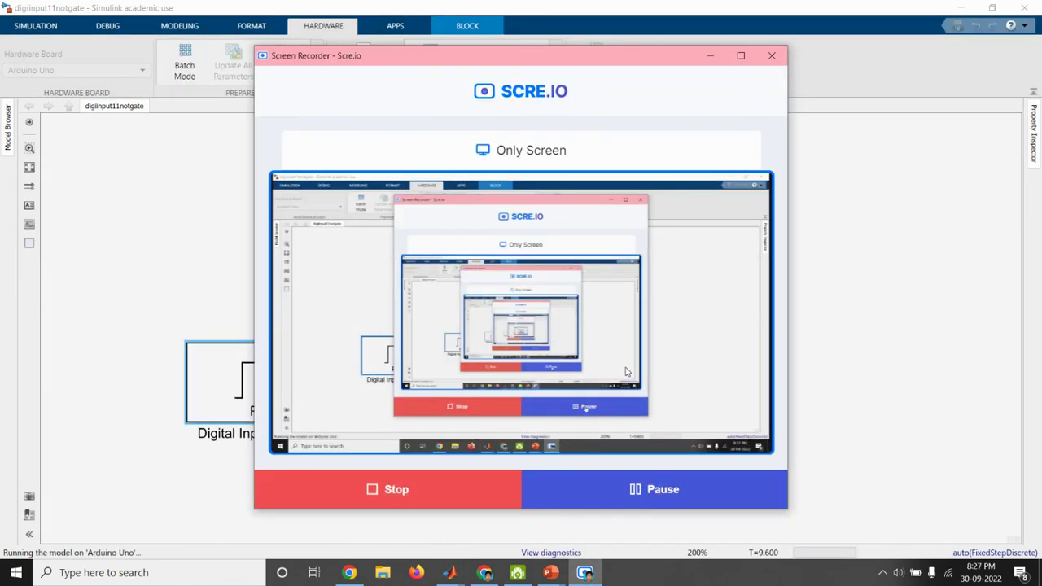
left_click(709, 55)
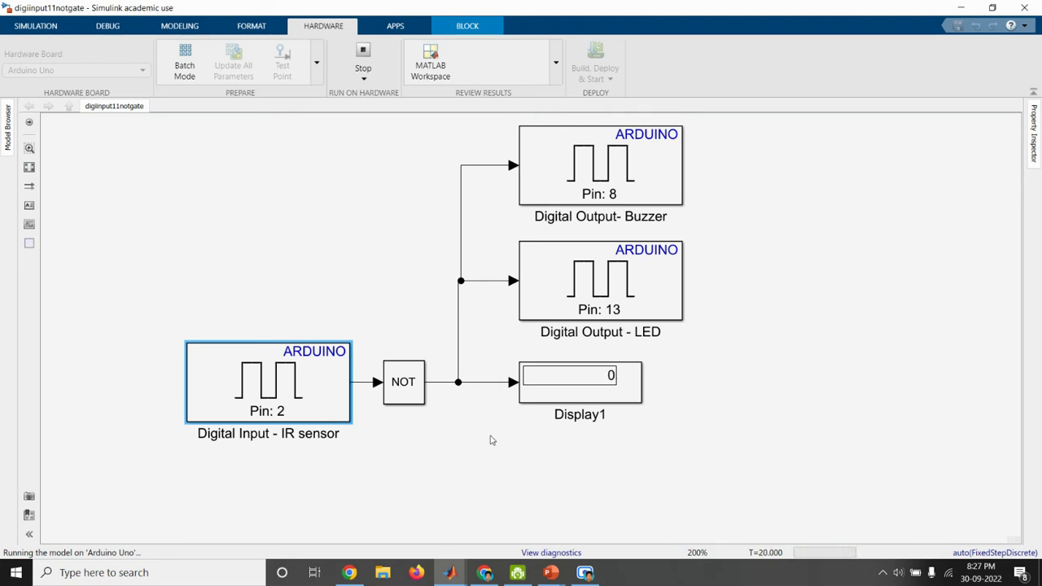
left_click(517, 573)
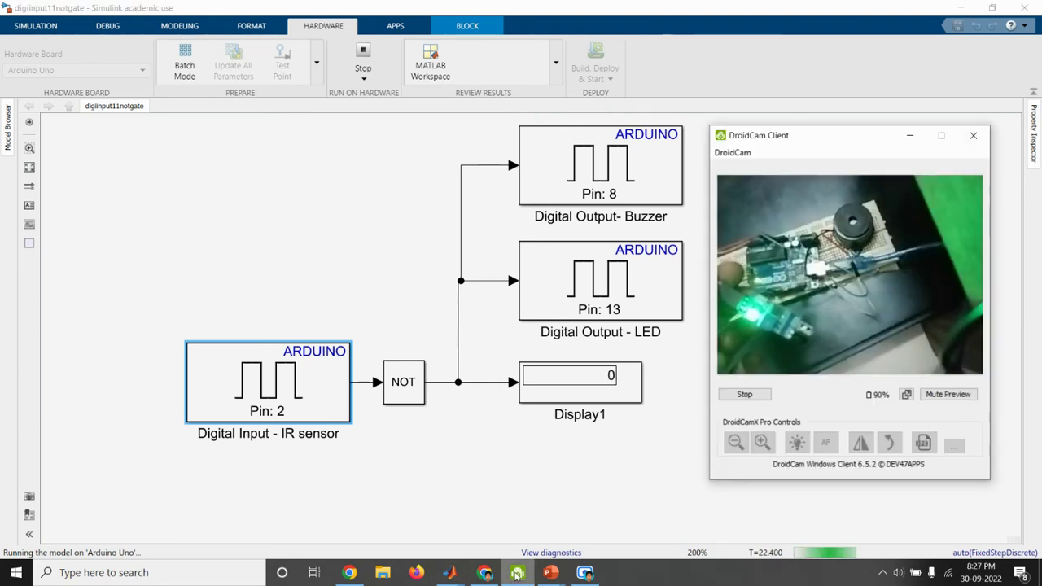